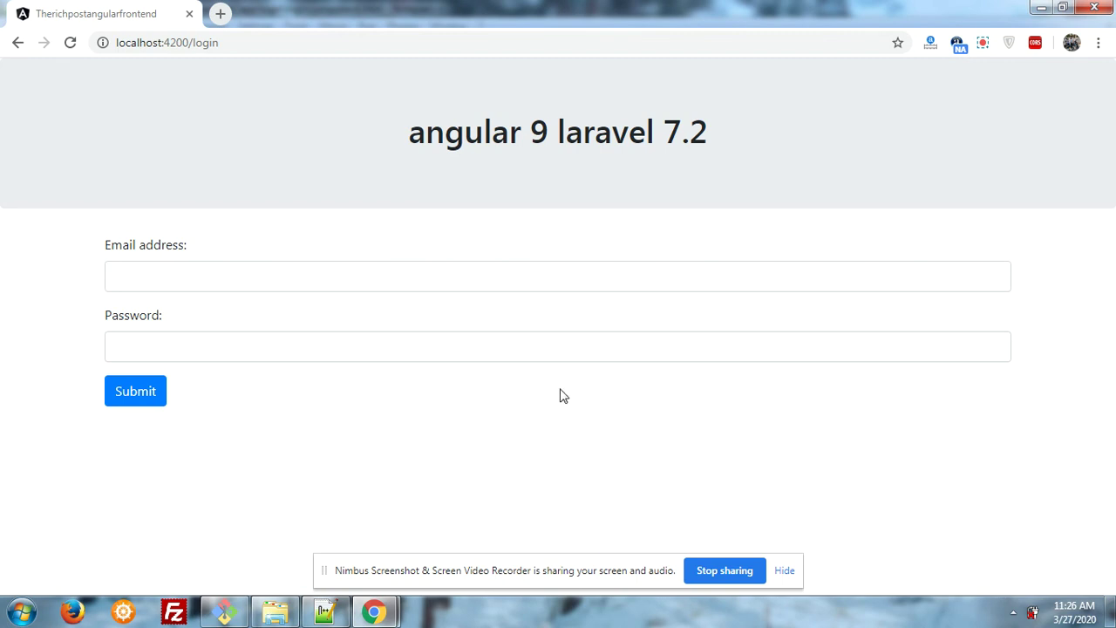
# Log in using the saved account's email from autocomplete and its password
pyautogui.click(566, 284)
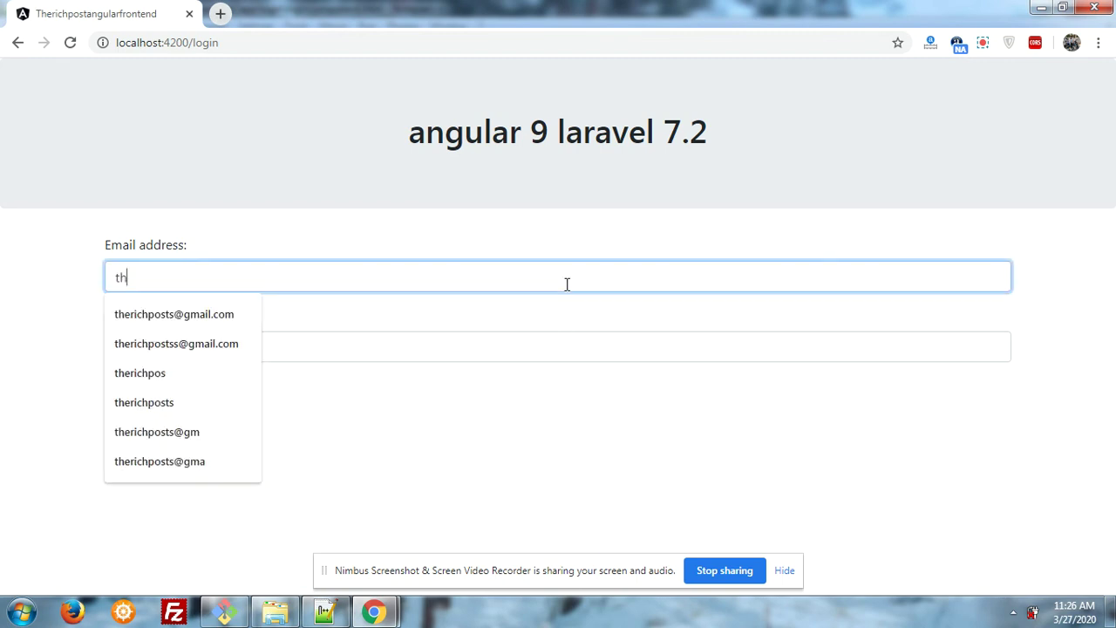
pyautogui.click(227, 314)
pyautogui.click(226, 340)
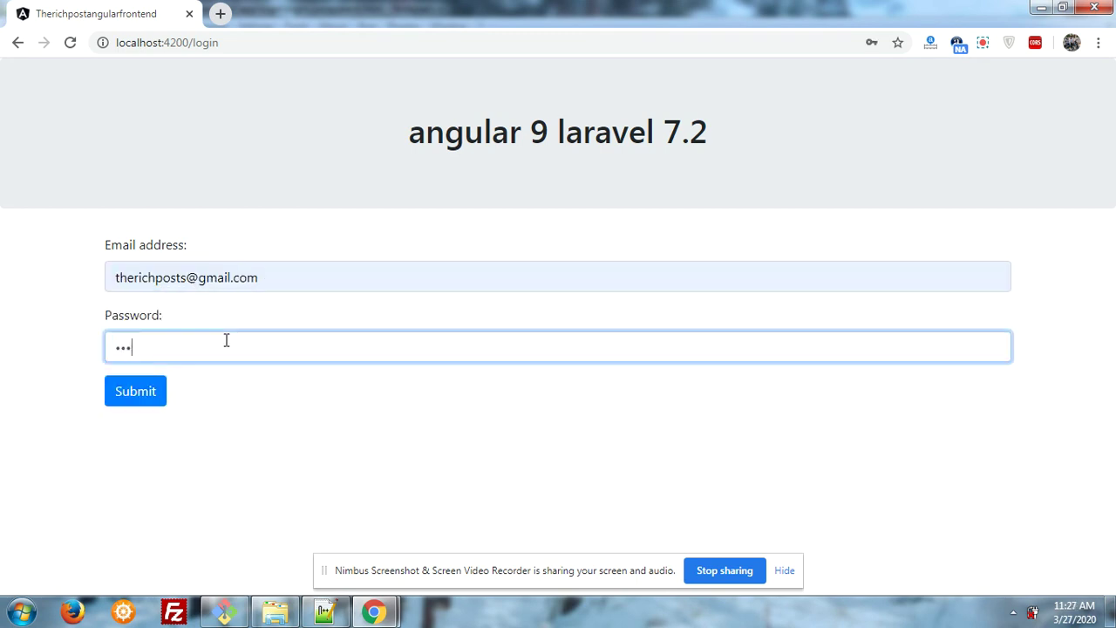
pyautogui.click(142, 397)
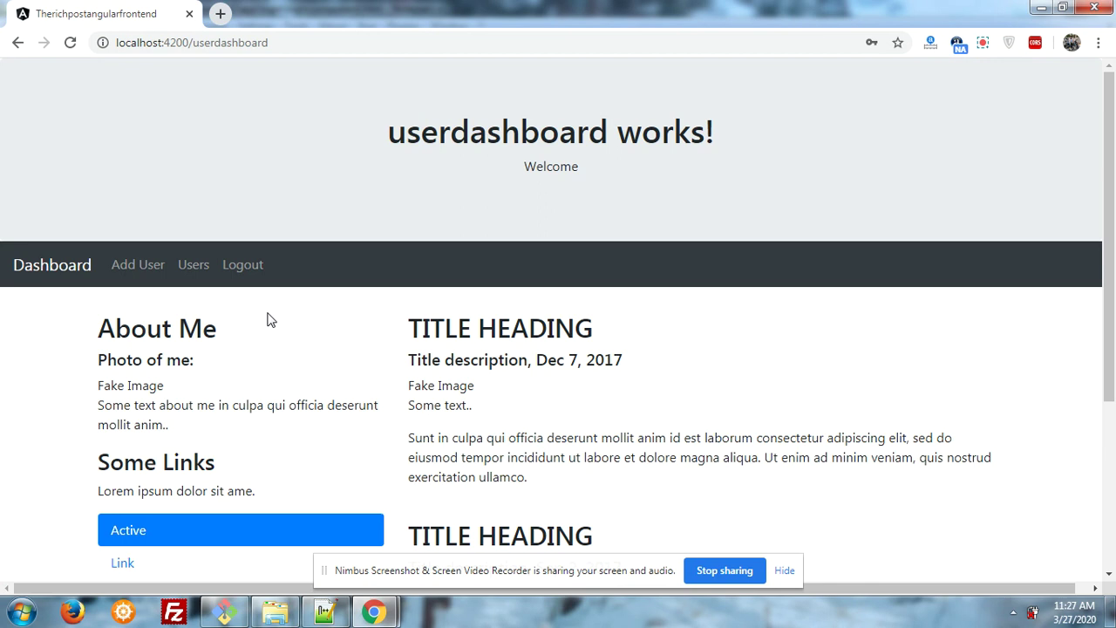
# Open the Add User form and enter the new user's name and email address
pyautogui.click(151, 269)
pyautogui.scroll(-1, 785, 240)
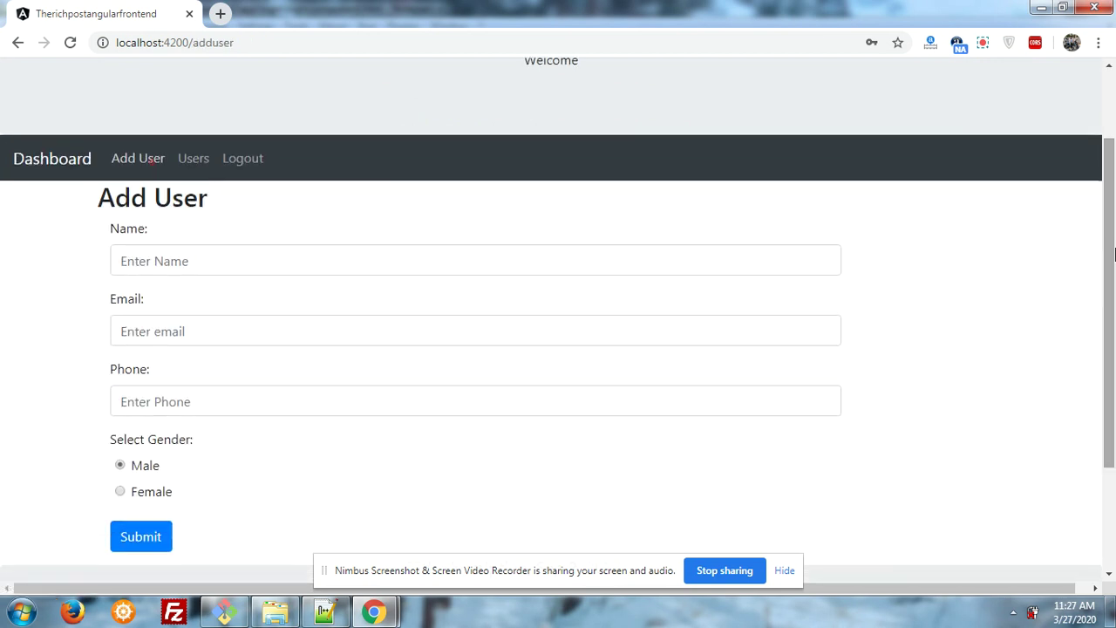
pyautogui.click(706, 259)
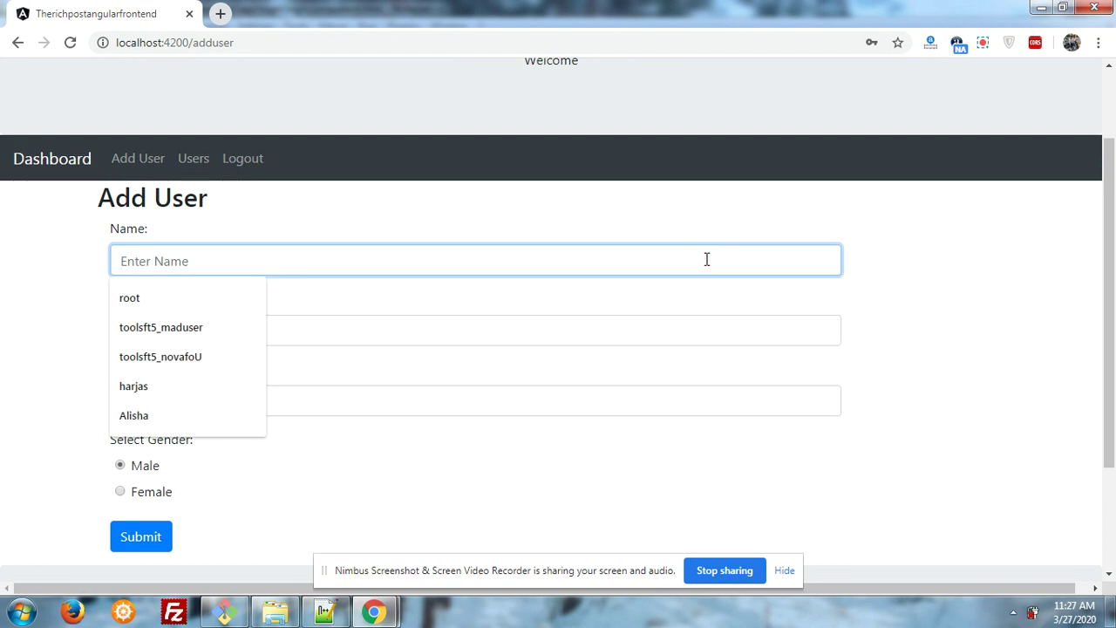
pyautogui.write('Ma')
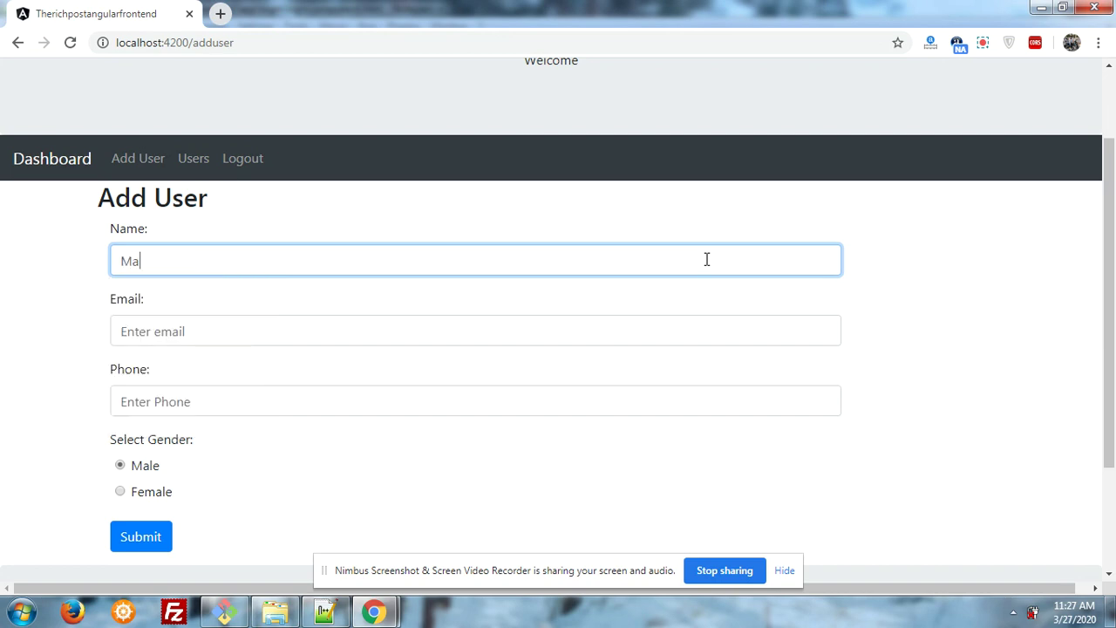
pyautogui.write('nan')
pyautogui.click(661, 329)
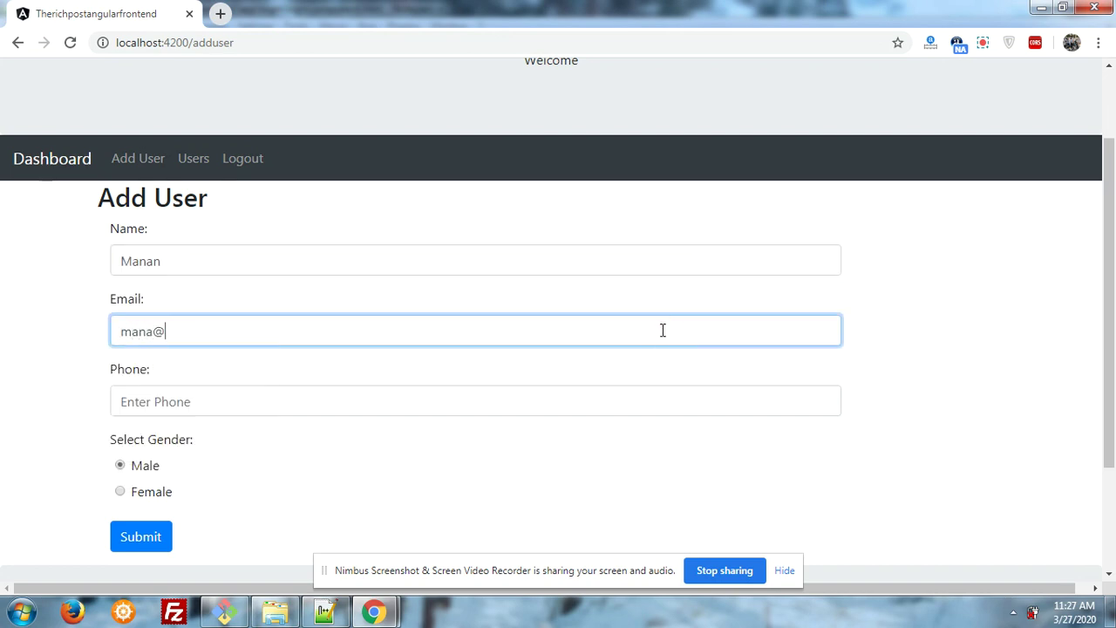
# Attempt to save, then fill in the required phone number field
pyautogui.click(155, 536)
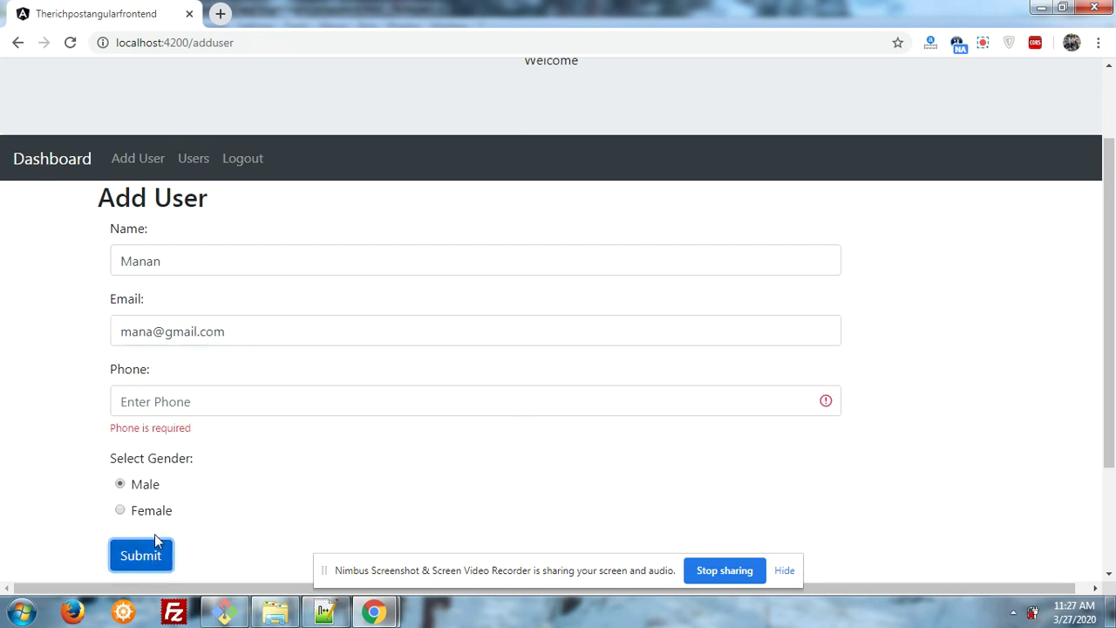
pyautogui.click(219, 400)
pyautogui.write('123')
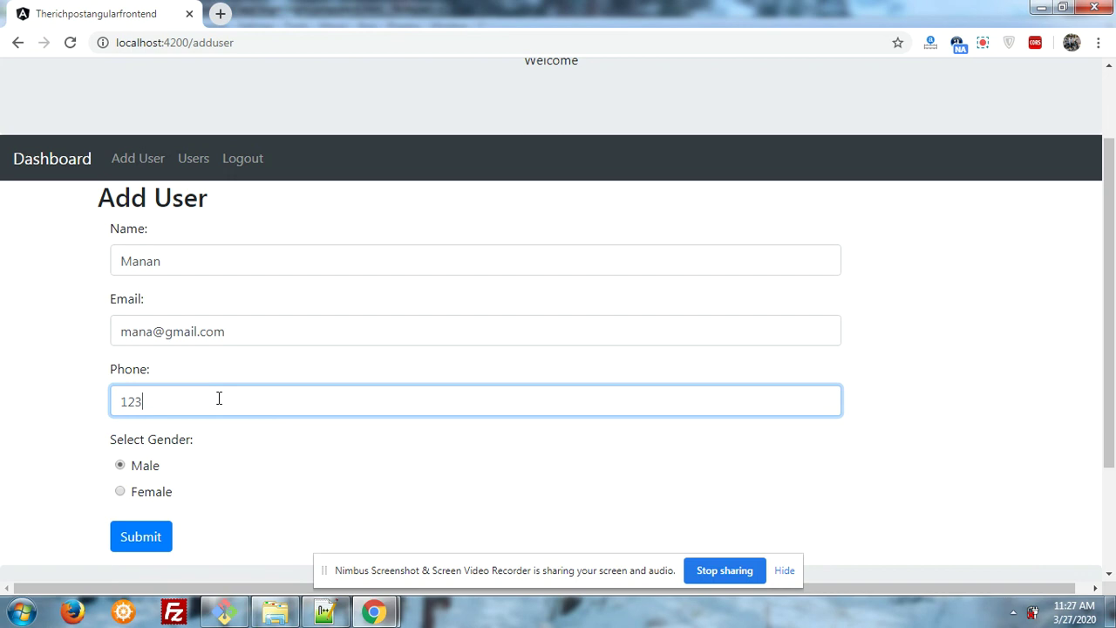
pyautogui.write('4567890')
# Submit the new user and highlight its row in the 8-entry Users table
pyautogui.click(141, 538)
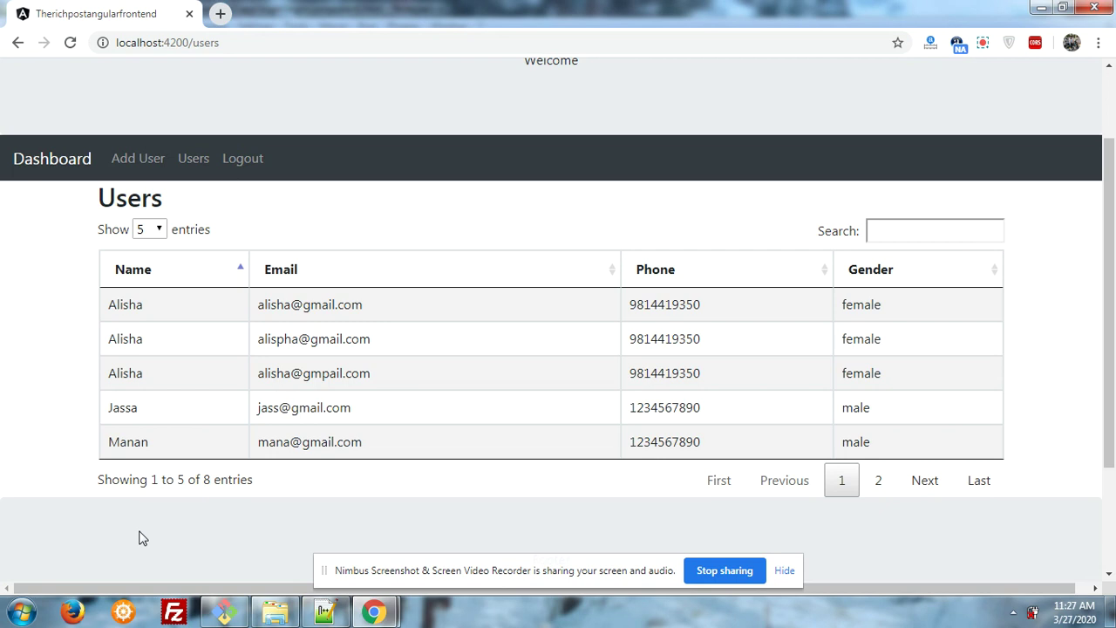
pyautogui.moveTo(109, 442); pyautogui.dragTo(390, 449)
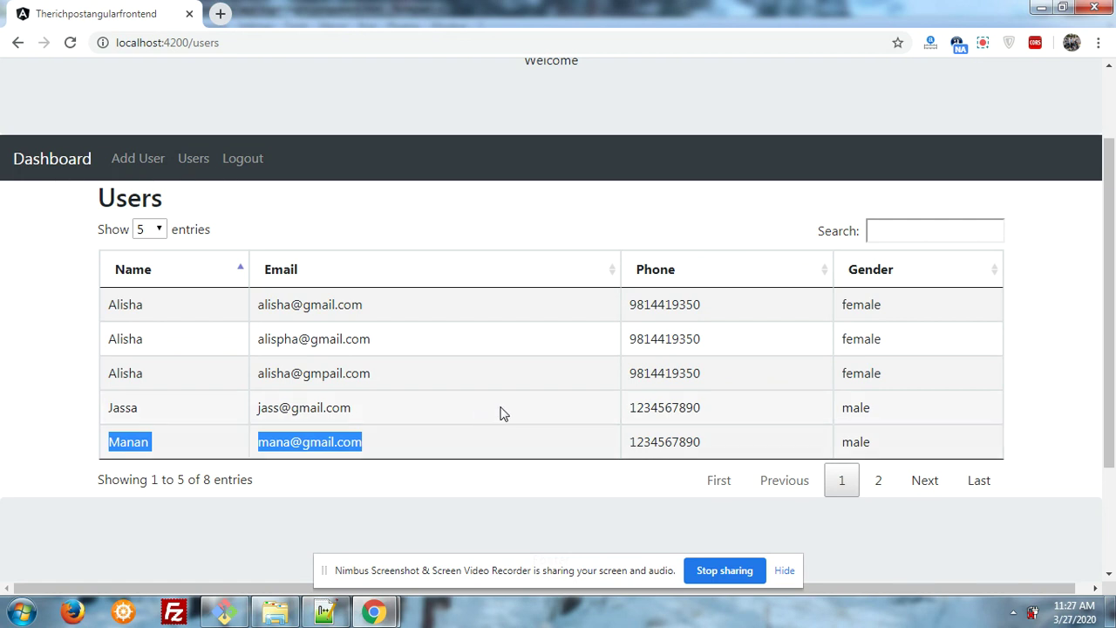
pyautogui.click(898, 222)
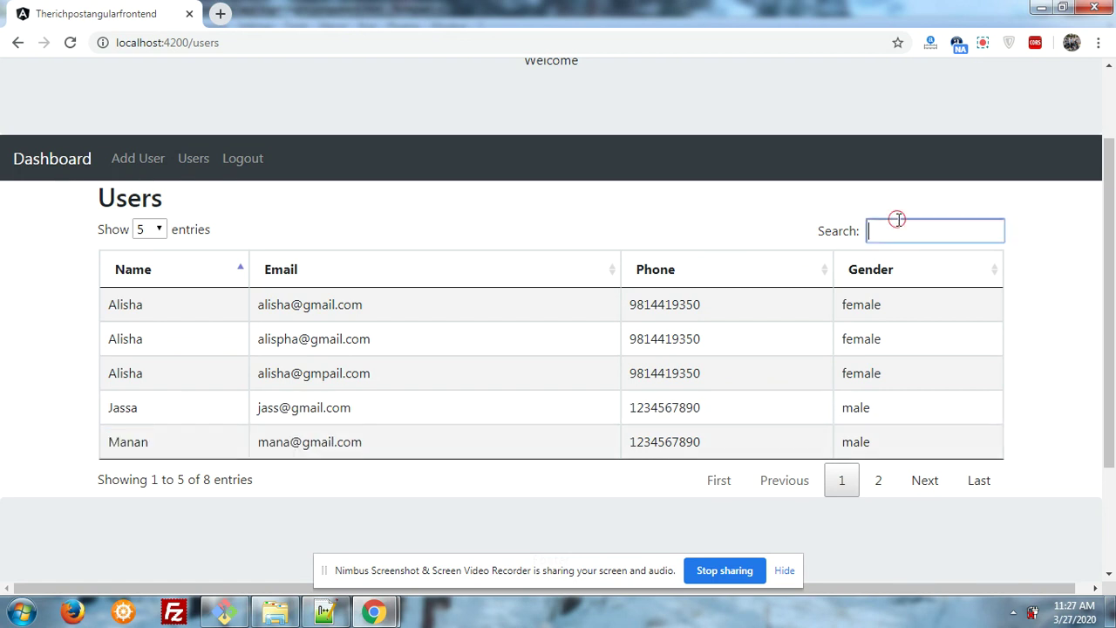
pyautogui.write('ma')
pyautogui.write('n')
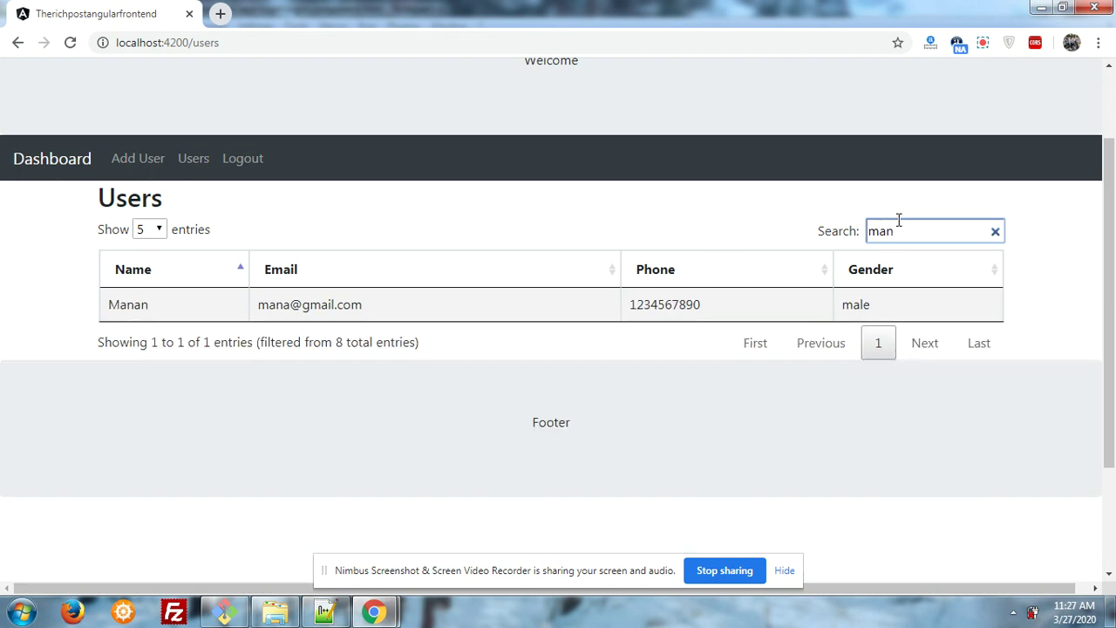
pyautogui.press('BackSpace')
pyautogui.press('BackSpace')
pyautogui.press('BackSpace')
pyautogui.write('roo')
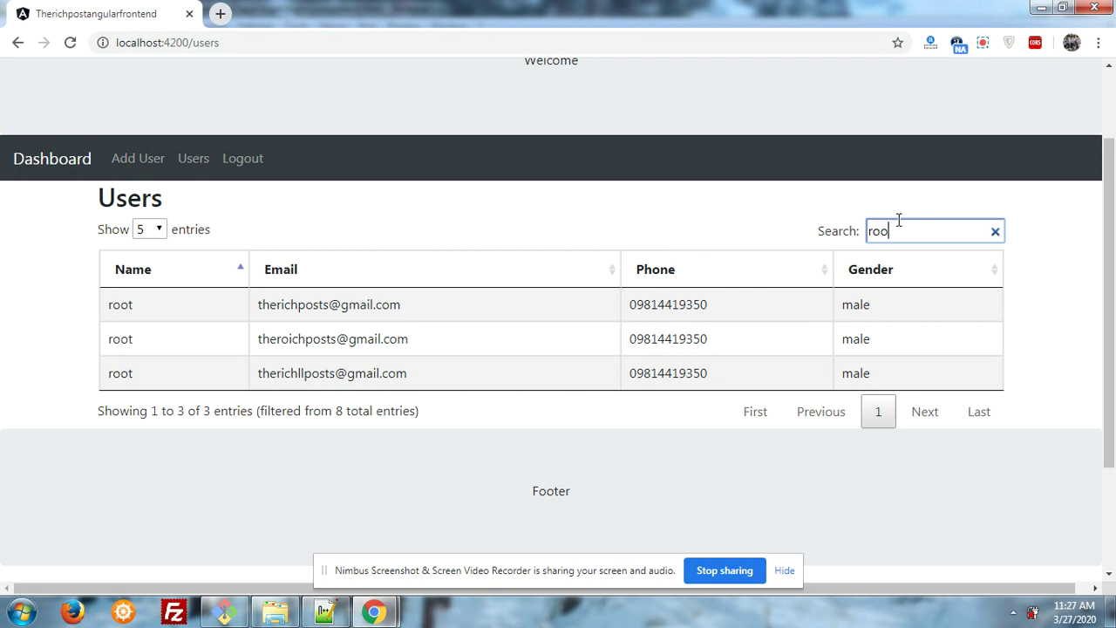
pyautogui.write('t')
pyautogui.press('BackSpace')
pyautogui.press('BackSpace')
pyautogui.press('BackSpace')
pyautogui.press('BackSpace')
pyautogui.write('r')
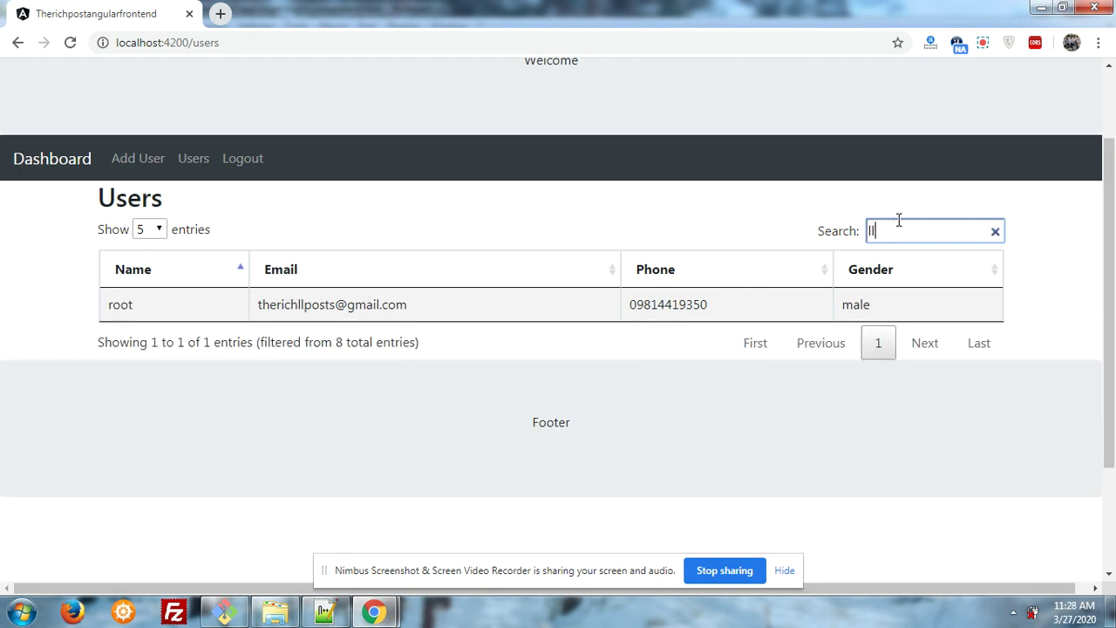
pyautogui.press('BackSpace')
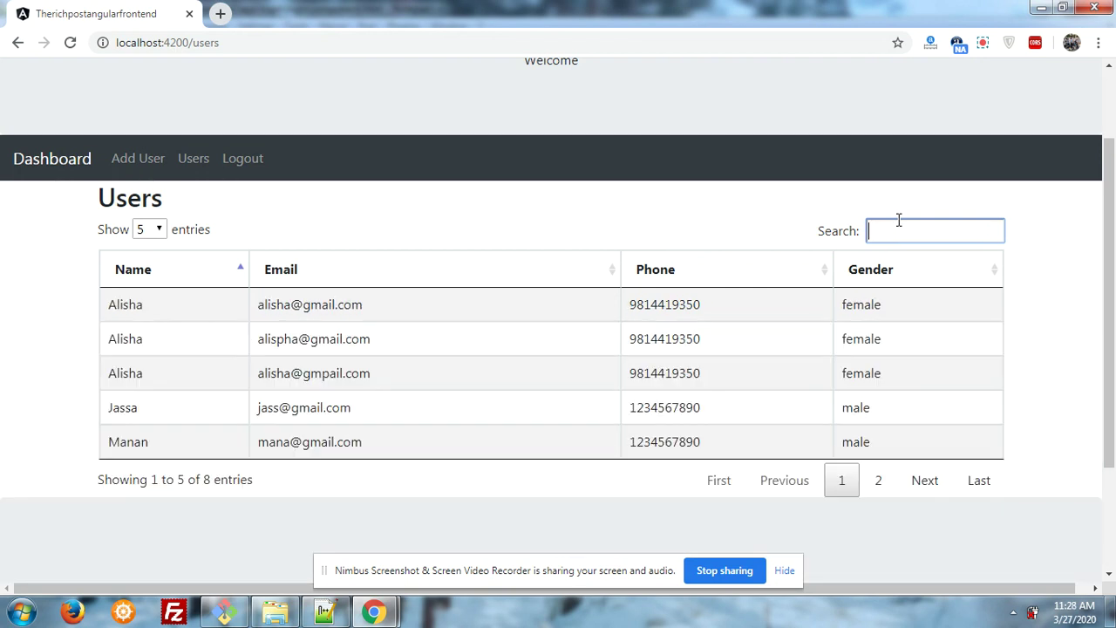
pyautogui.write('j')
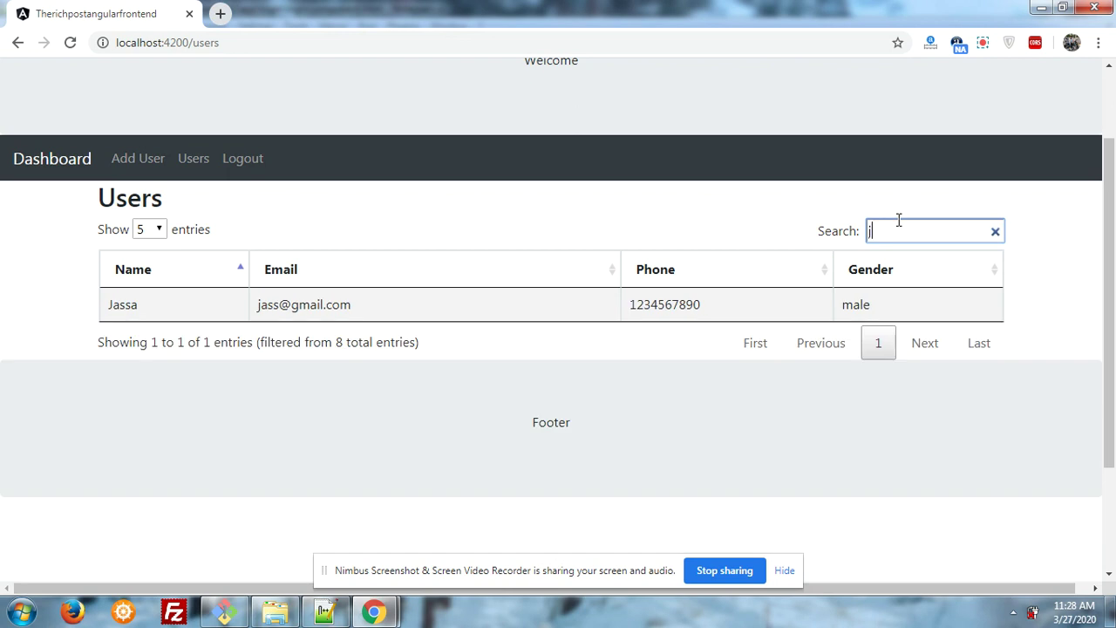
pyautogui.press('BackSpace')
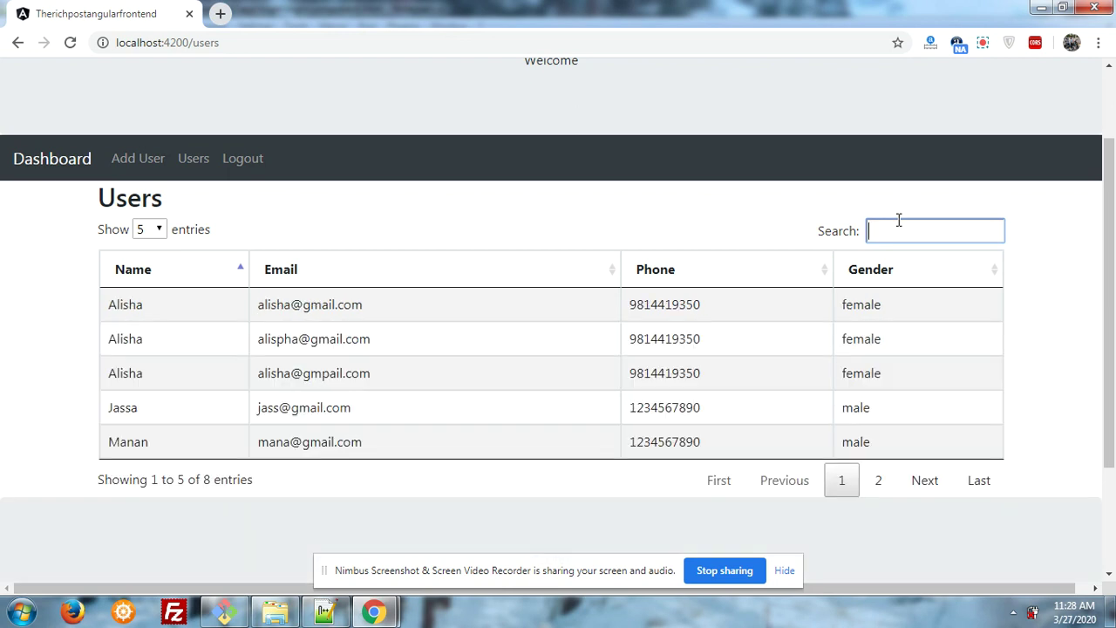
pyautogui.click(880, 479)
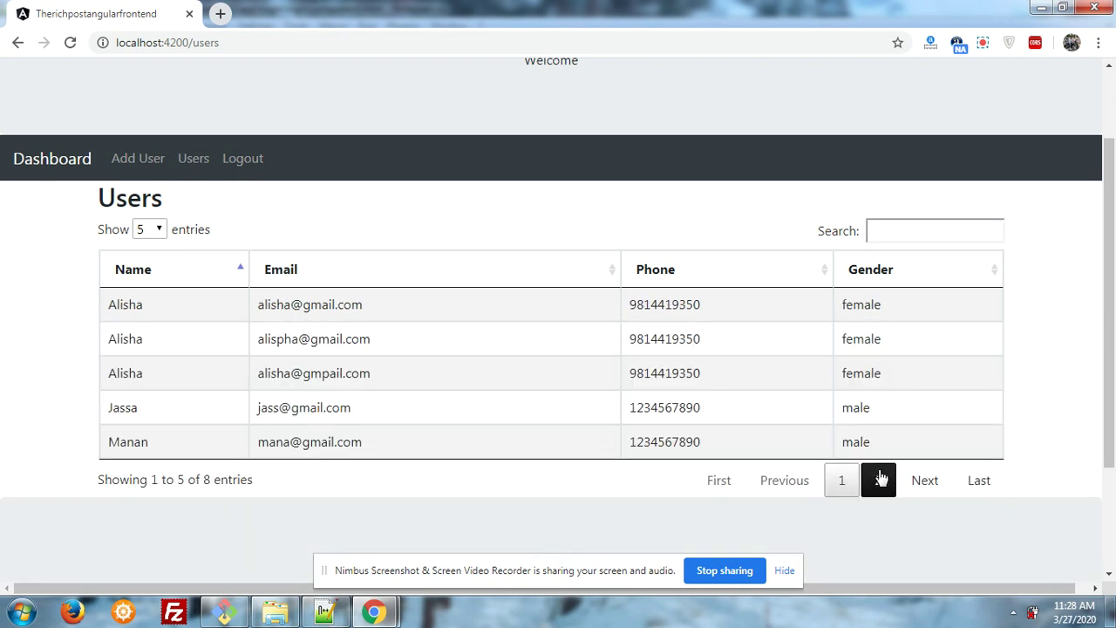
pyautogui.click(842, 410)
pyautogui.click(925, 478)
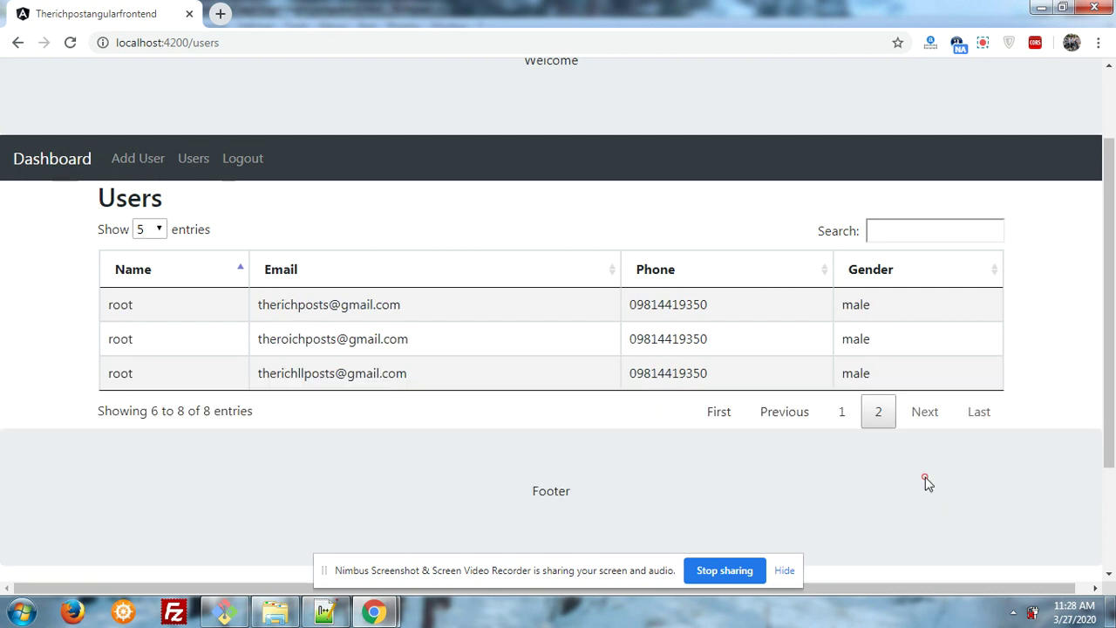
pyautogui.click(842, 413)
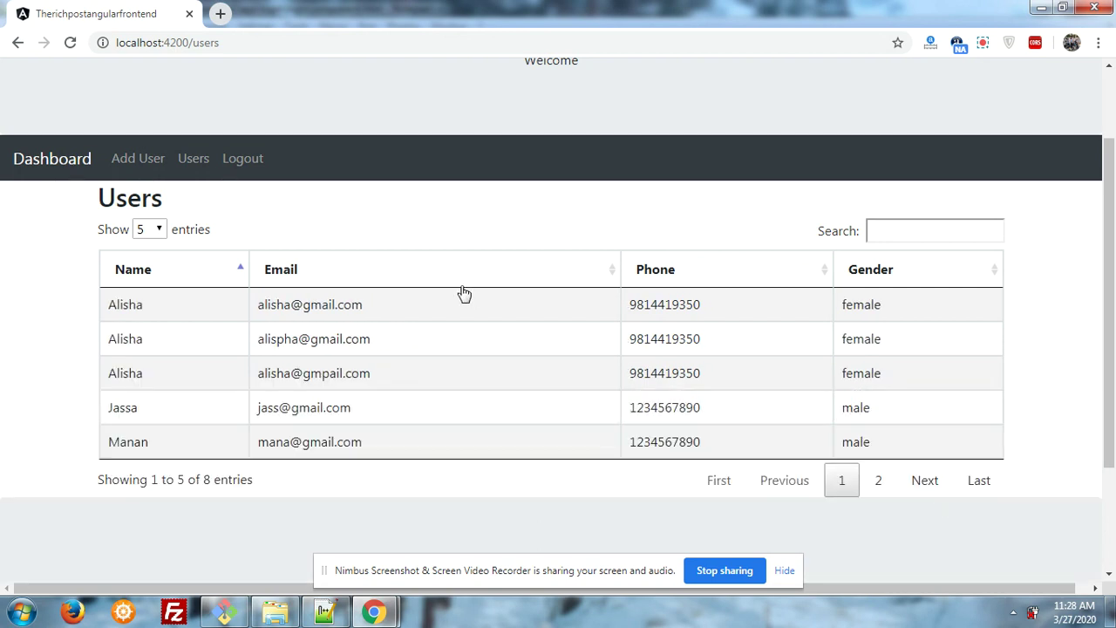
pyautogui.click(149, 230)
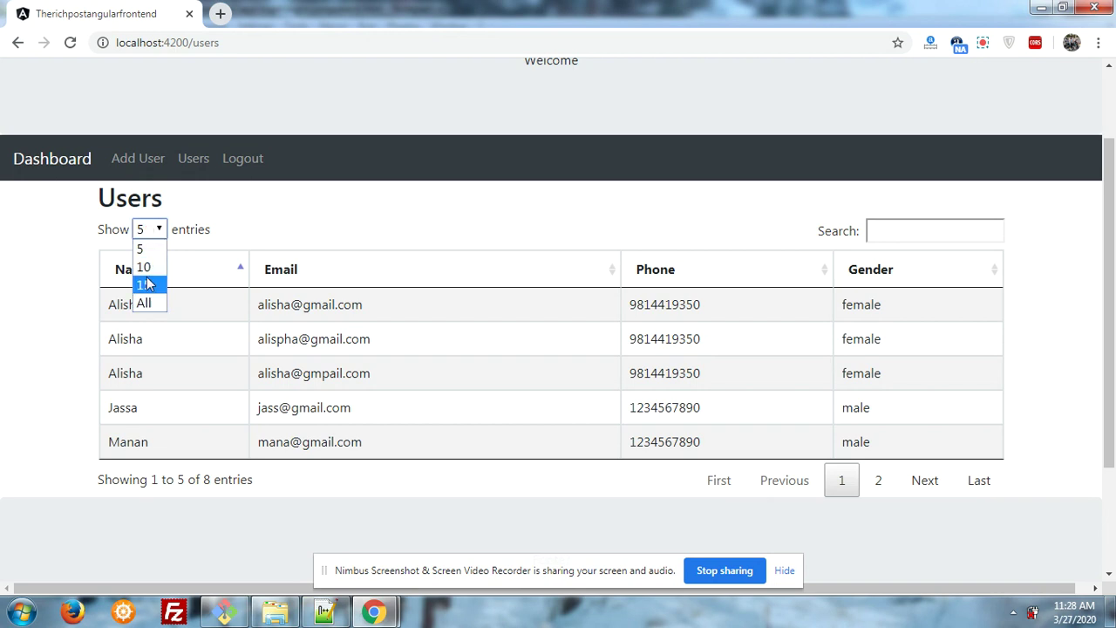
pyautogui.click(143, 284)
pyautogui.click(149, 230)
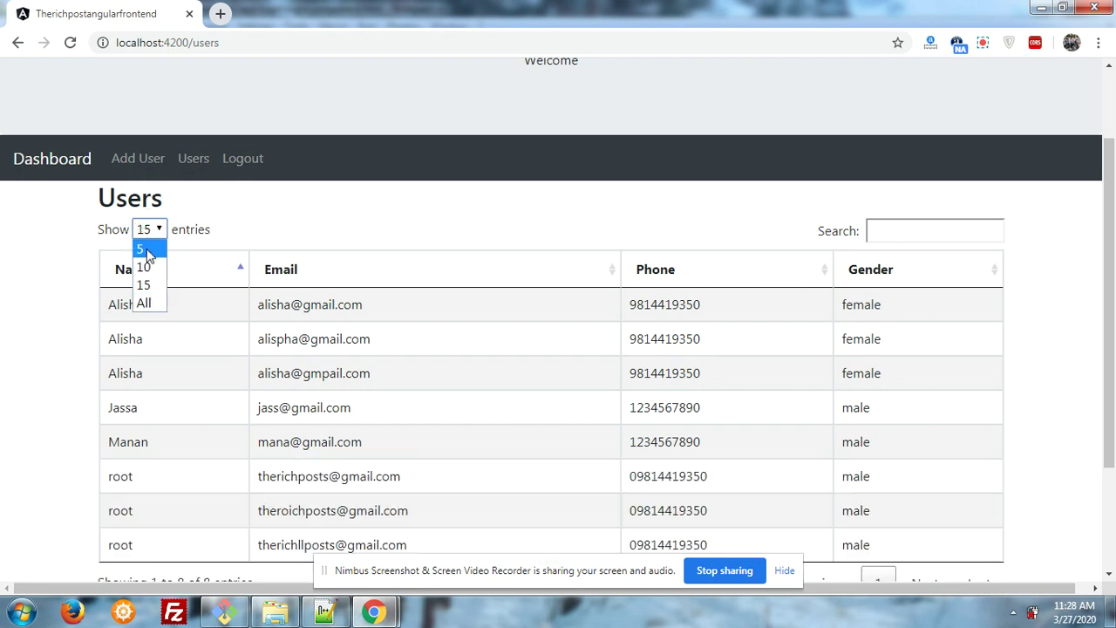
pyautogui.click(141, 248)
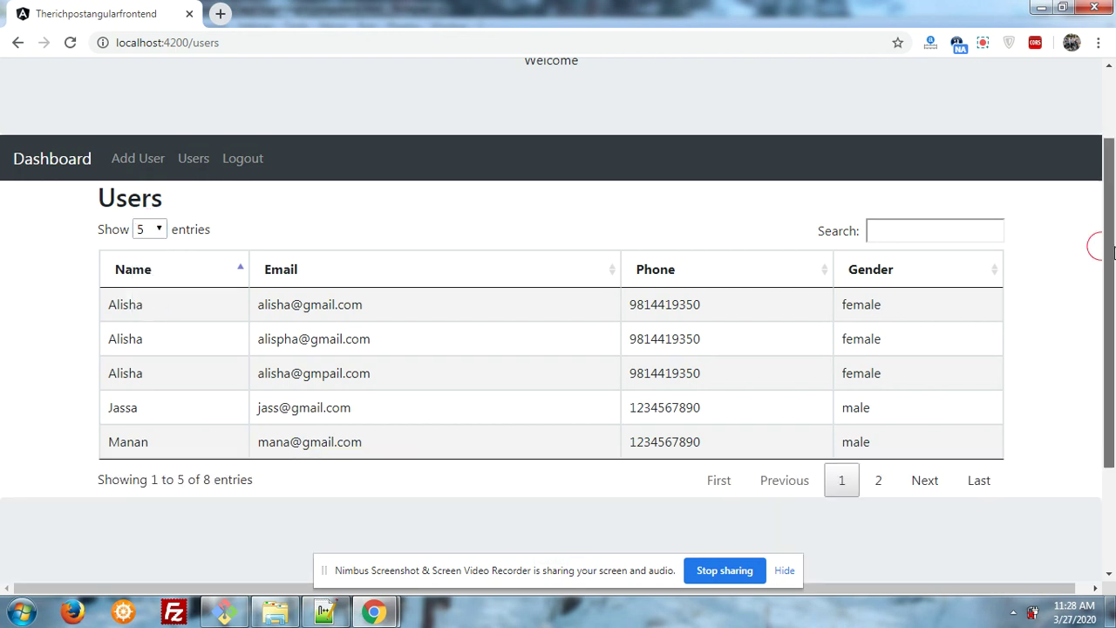
pyautogui.scroll(-1, 1107, 261)
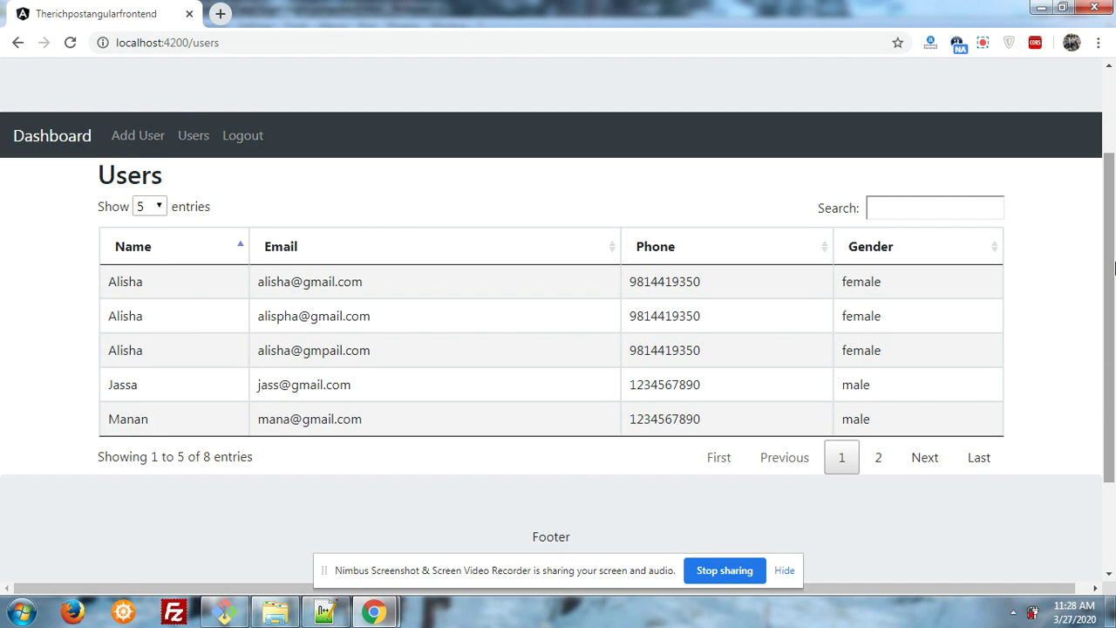